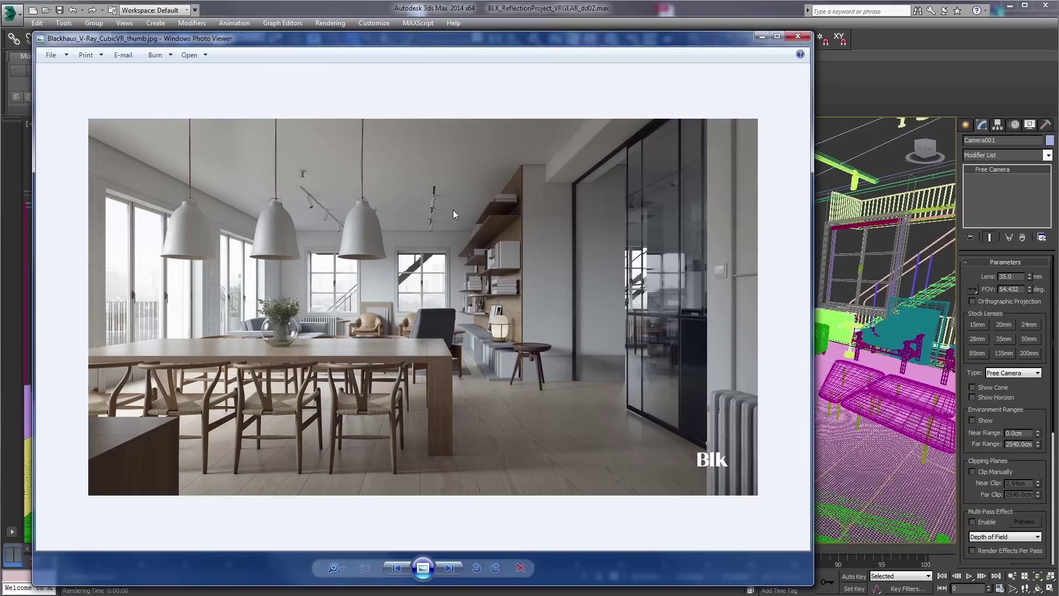
Step: Advance Windows Photo Viewer from the render thumbnail to the blk_gear_vr1.jpg panoramic strip
left_click(449, 568)
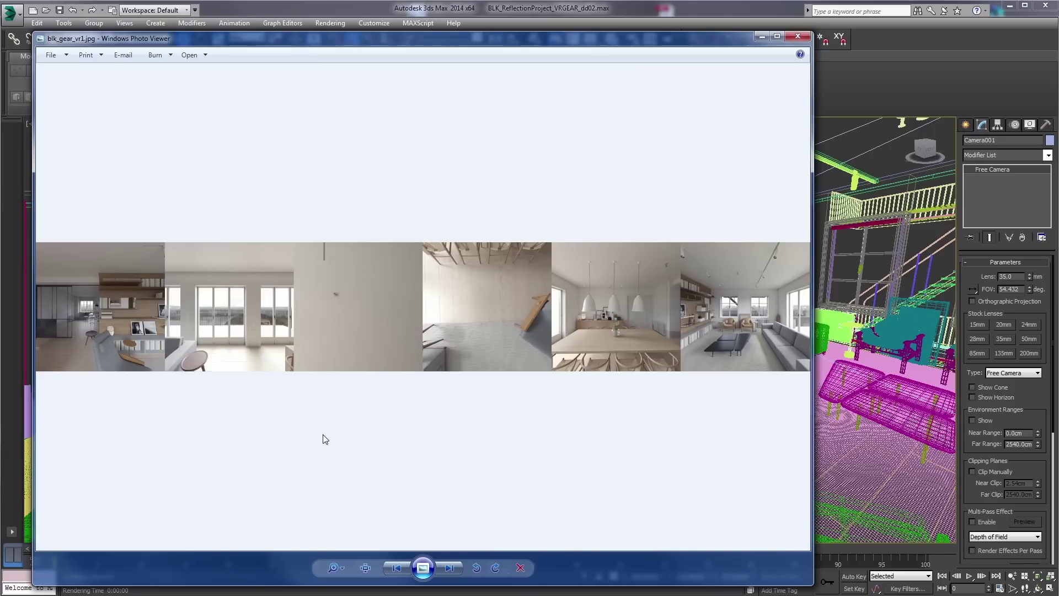
left_click(450, 567)
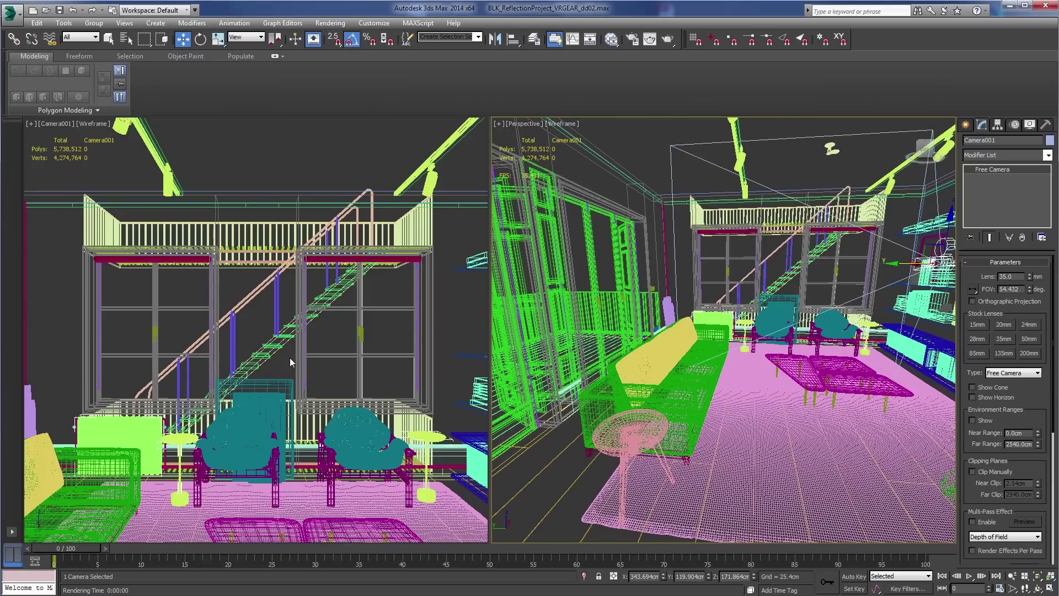
Step: Set Camera001's field of view to 90°, giving an 18 mm lens
double_click(1020, 276)
double_click(1000, 290)
type("90")
key("Return")
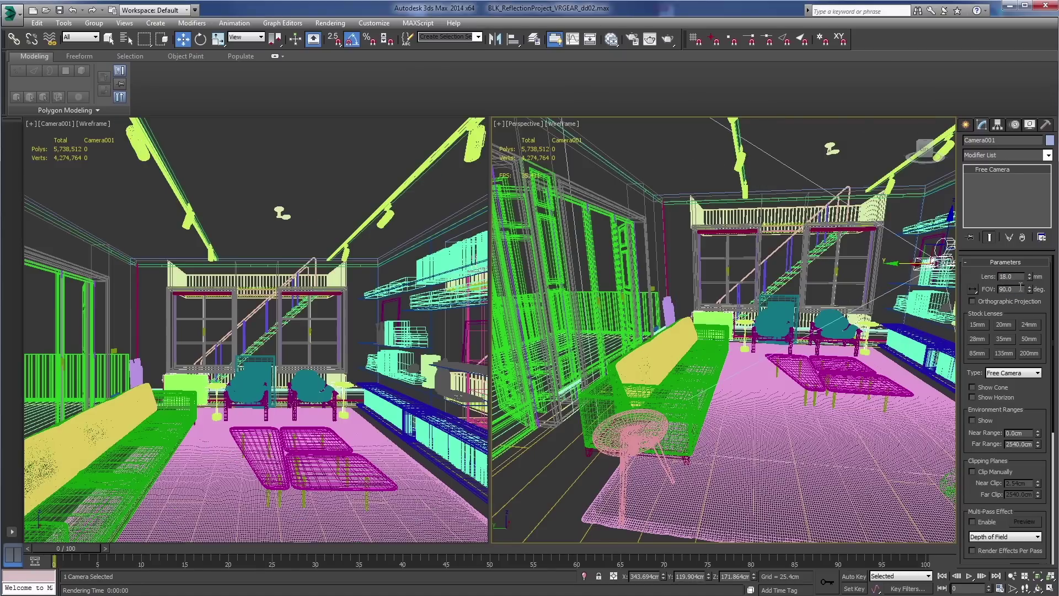
Step: Orbit the Perspective view toward the railing, sofa and rug, then open Render Setup
middle_click_drag(879, 353, 756, 367, "alt")
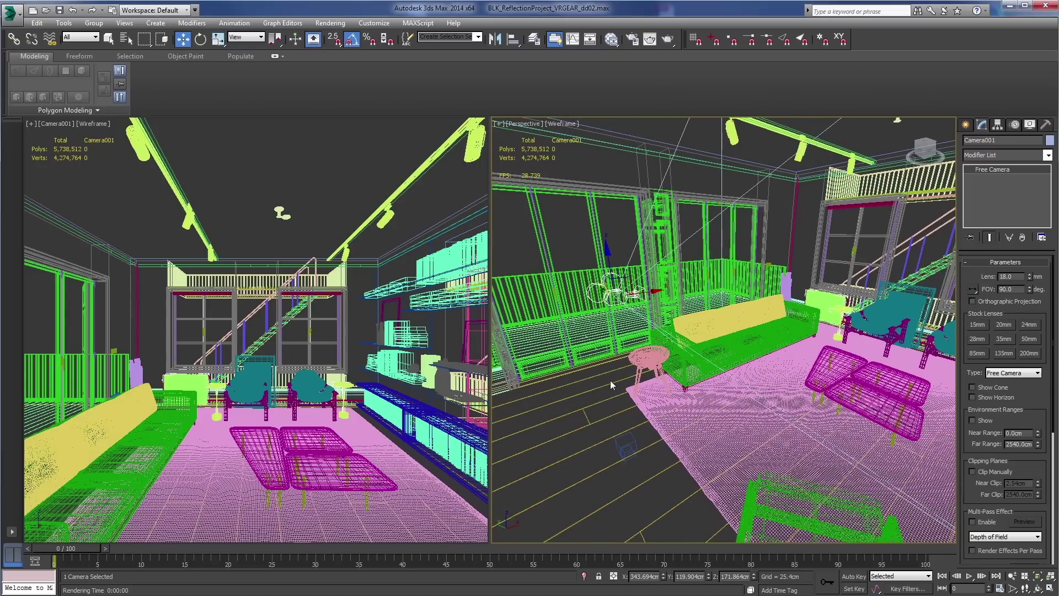
middle_click_drag(618, 298, 886, 136, "alt")
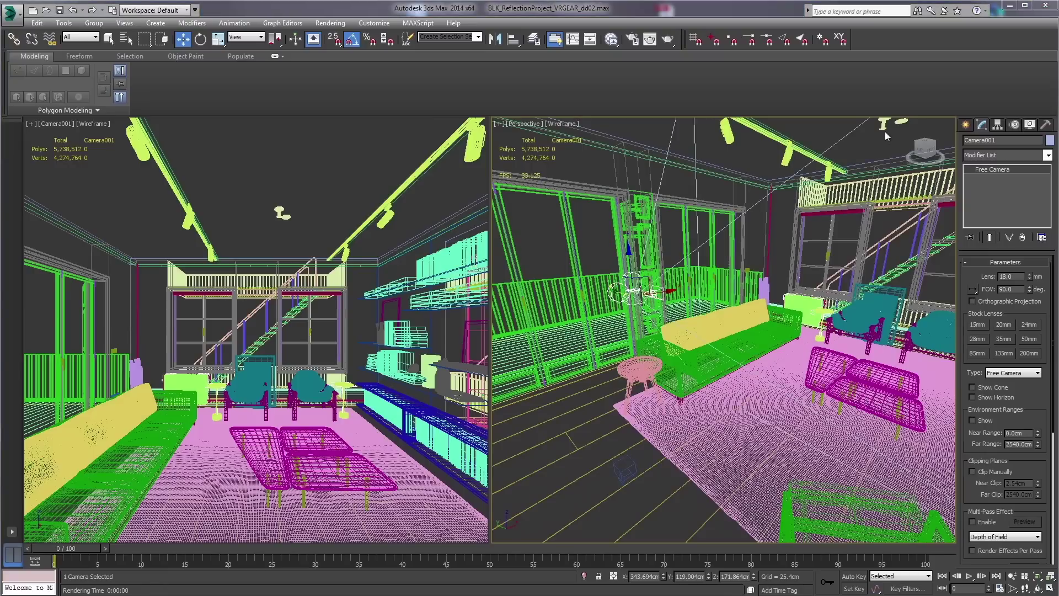
left_click(633, 39)
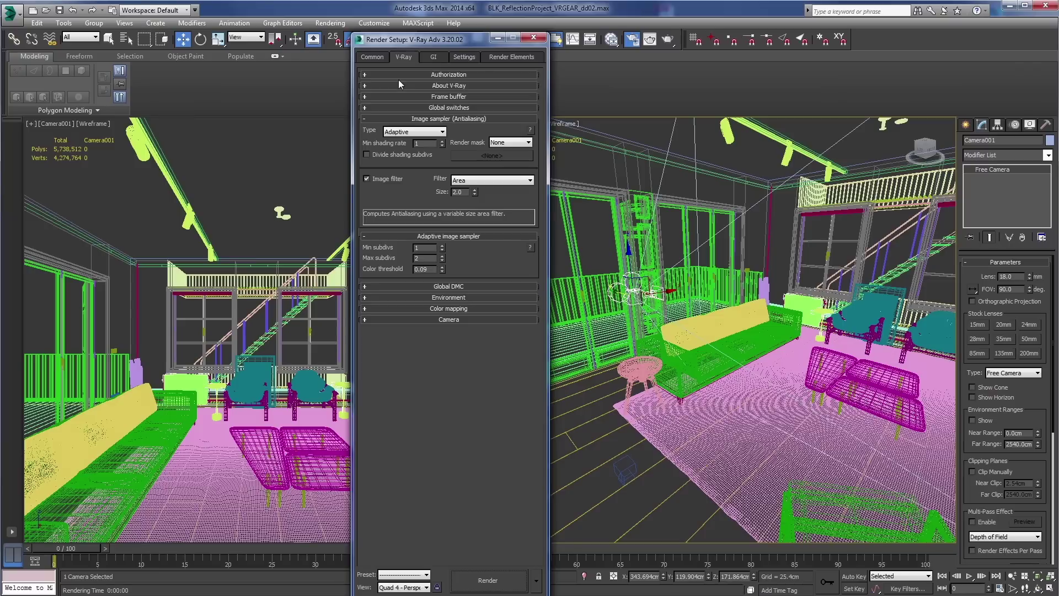
Step: On the Common tab, enter output width 9216 and height 1536 so Image Aspect reads 6.0
left_click(378, 58)
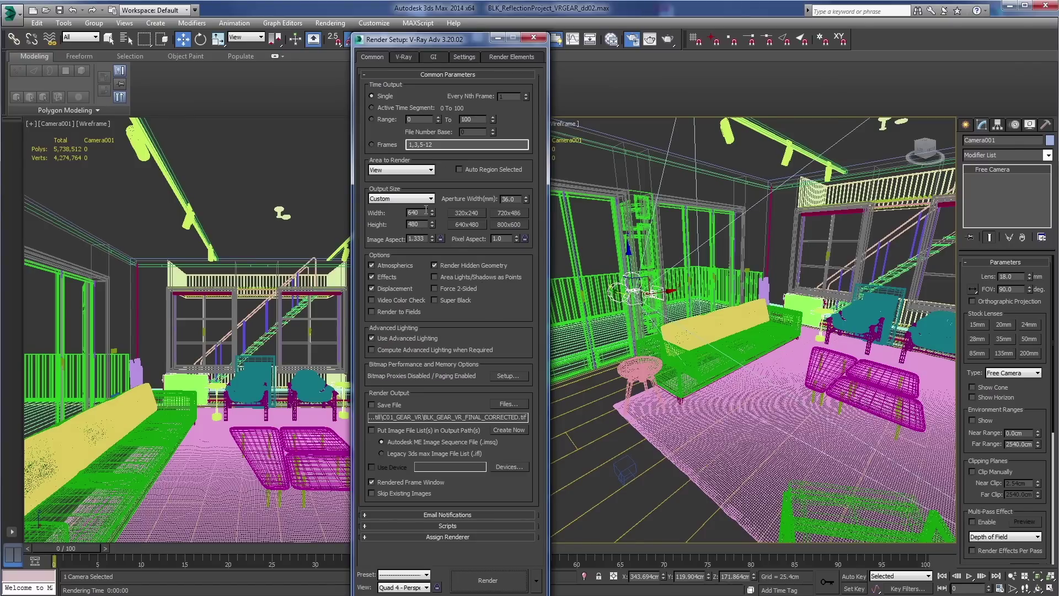
double_click(408, 213)
type("16")
key("Tab")
type("15")
double_click(416, 237)
double_click(419, 211)
type("9")
double_click(411, 238)
left_click(422, 239)
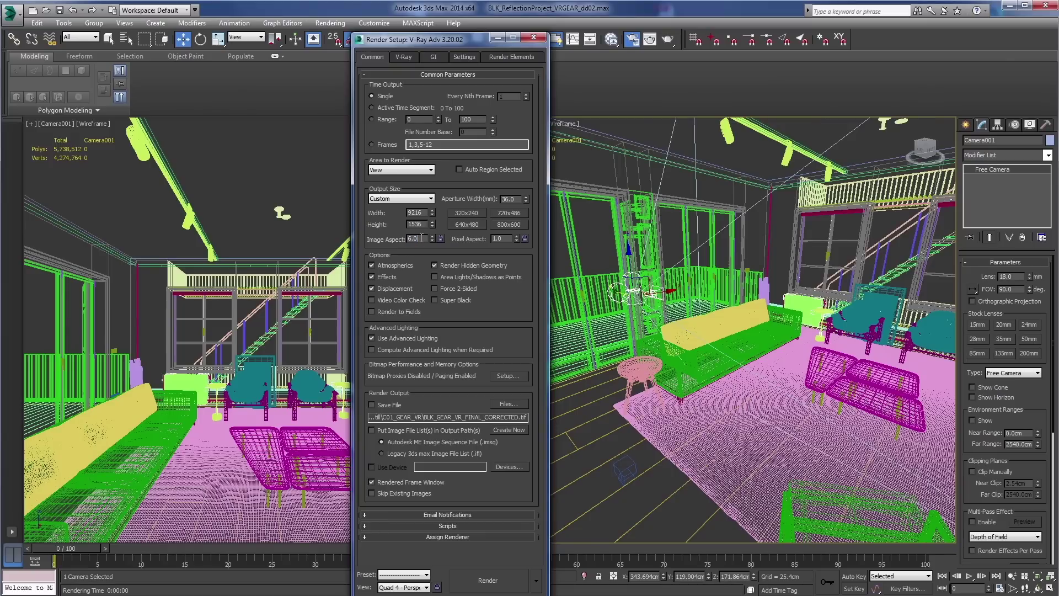
left_click(381, 536)
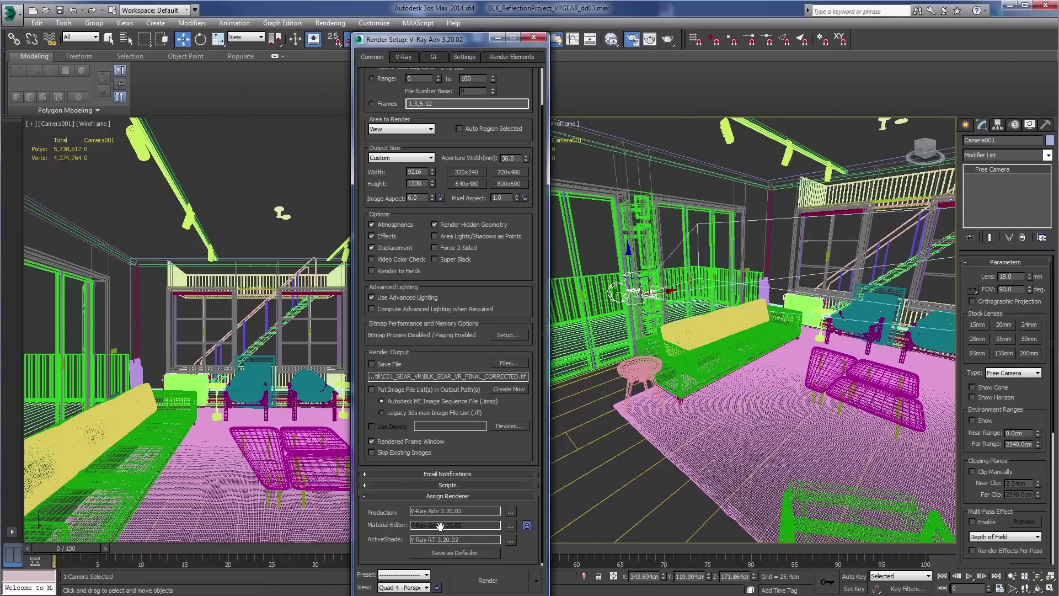
left_click(470, 496)
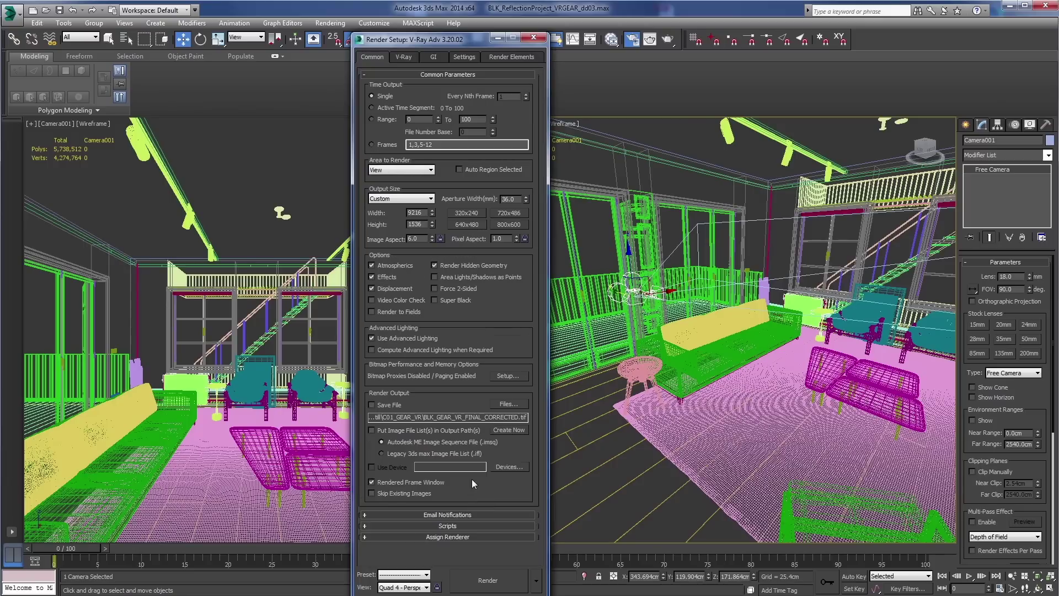
Step: Close Render Setup and place a VRayStereoscopic helper from Create > Helpers > VRay in the viewport
left_click(534, 37)
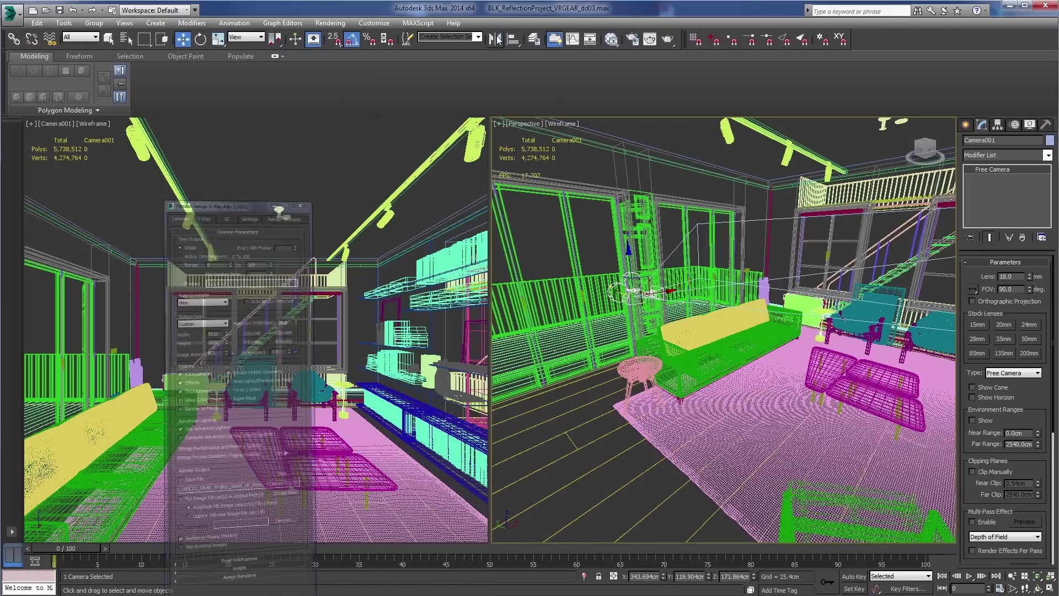
left_click(965, 125)
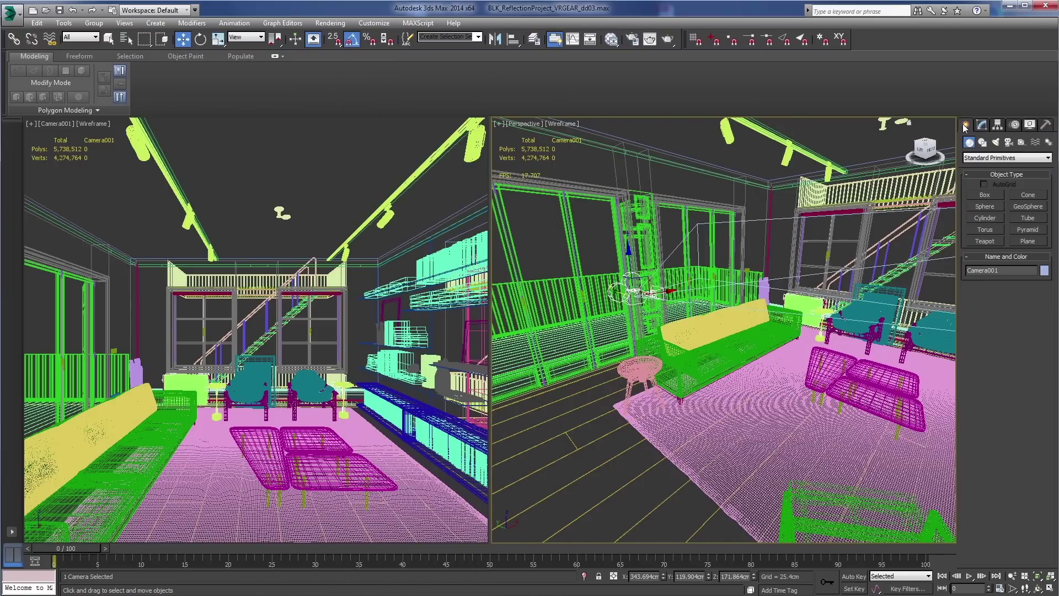
left_click(1021, 142)
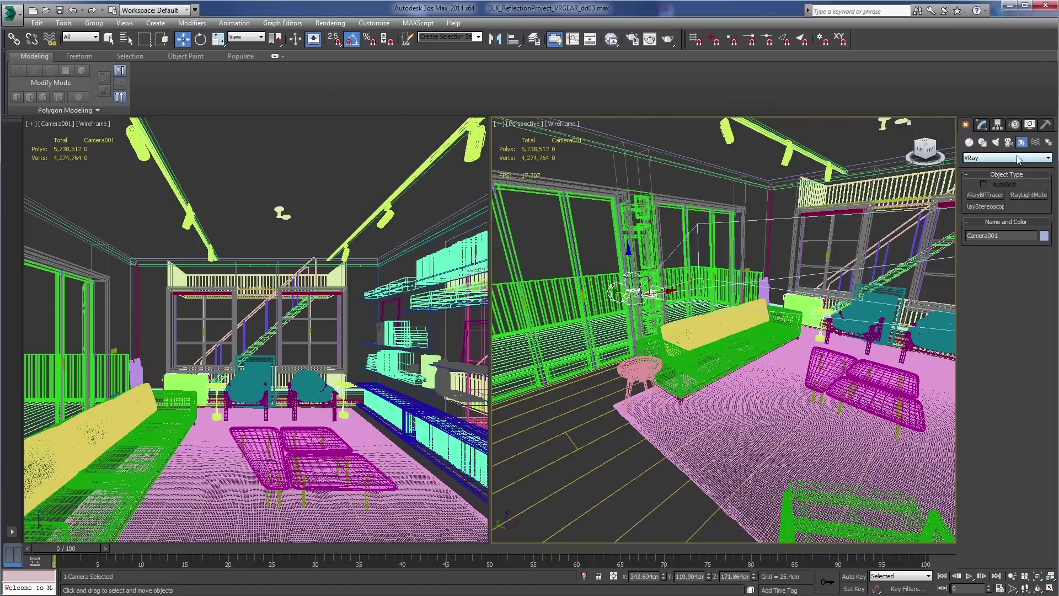
left_click(984, 206)
left_click(638, 484)
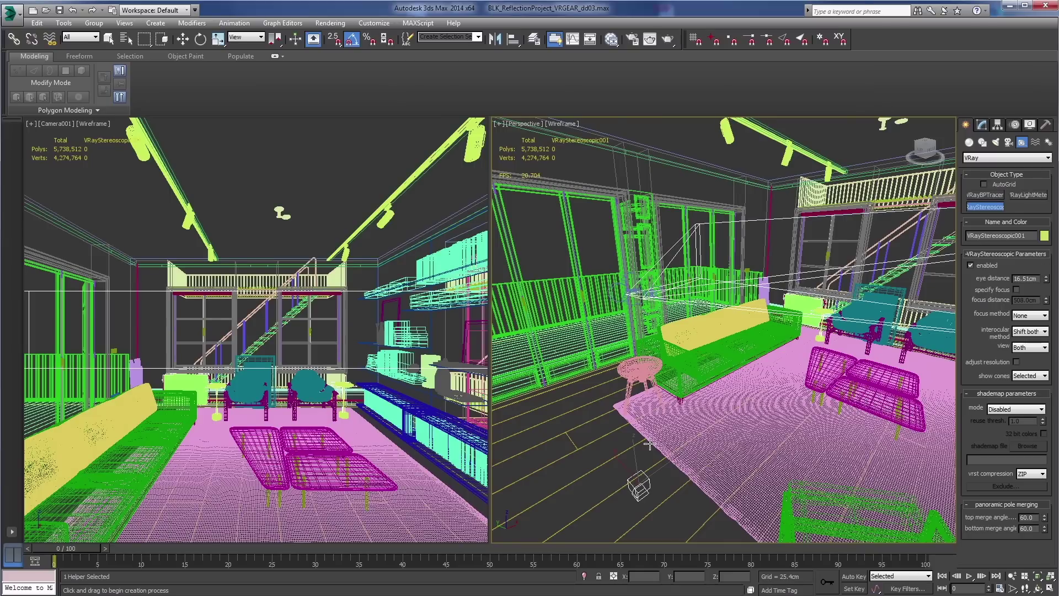
left_click(982, 125)
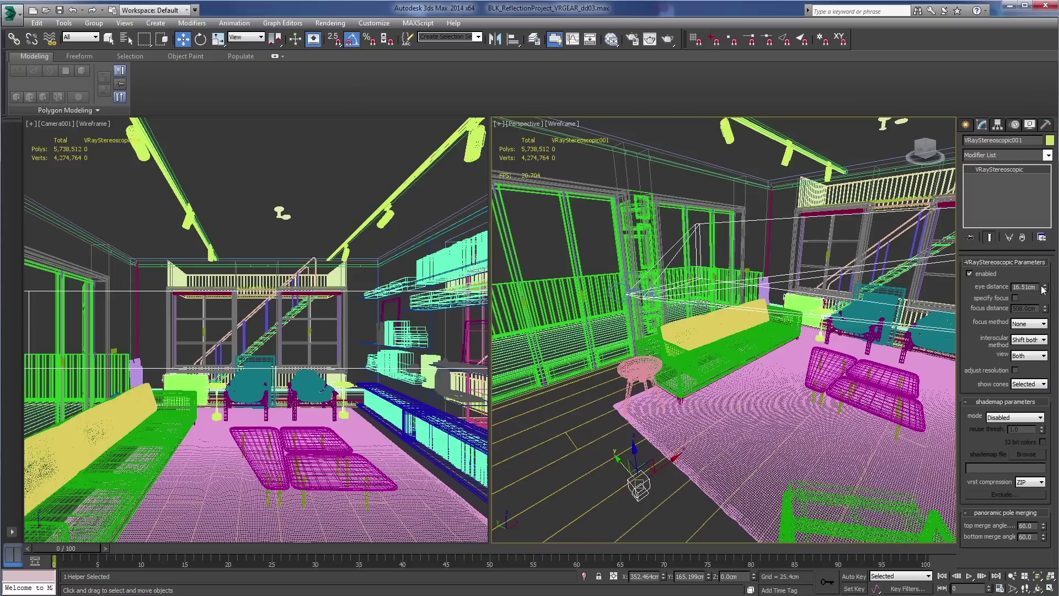
Step: Set the stereo helper's eye distance to 6.5 and keep focus method None
left_click_drag(1039, 286, 1000, 290)
type("6.5")
key("Return")
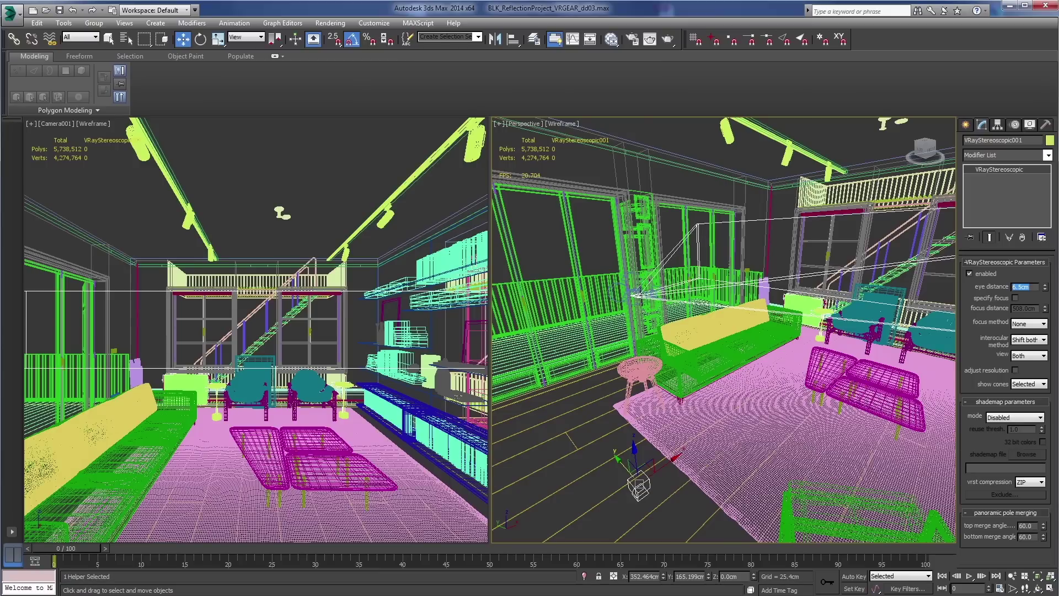
left_click(1034, 325)
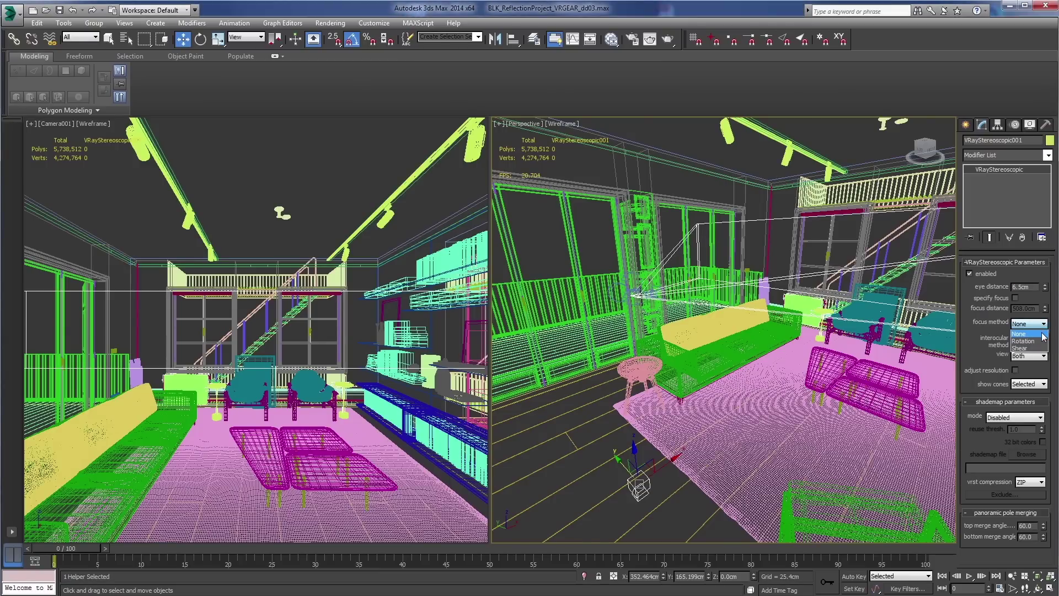
left_click(1041, 334)
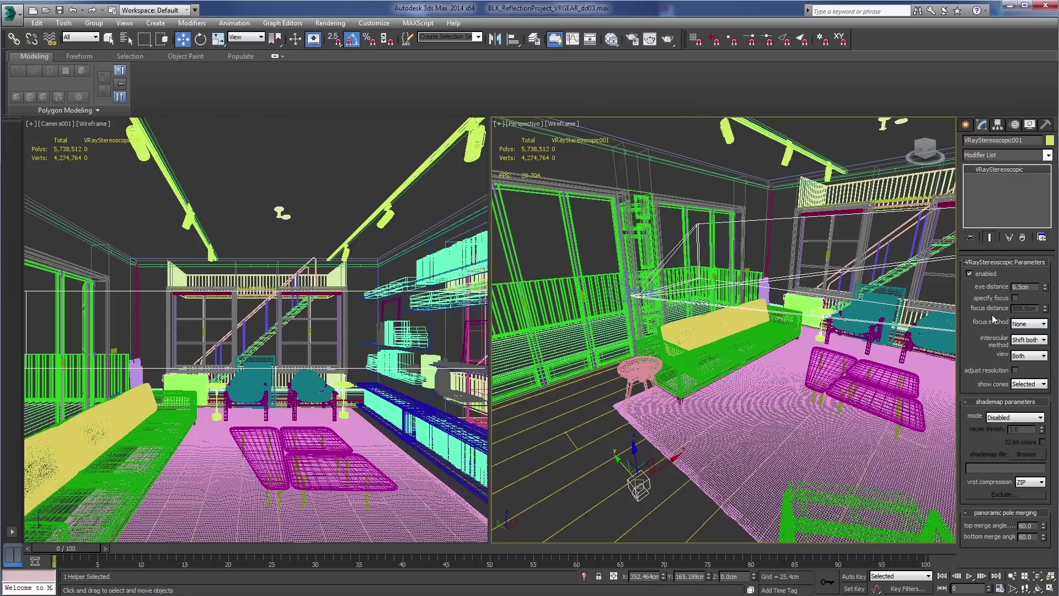
Step: Keep Shift both interocular method, enable Adjust resolution, and preview blk_gear_vr2.jpg before minimizing Photo Viewer
left_click(1036, 341)
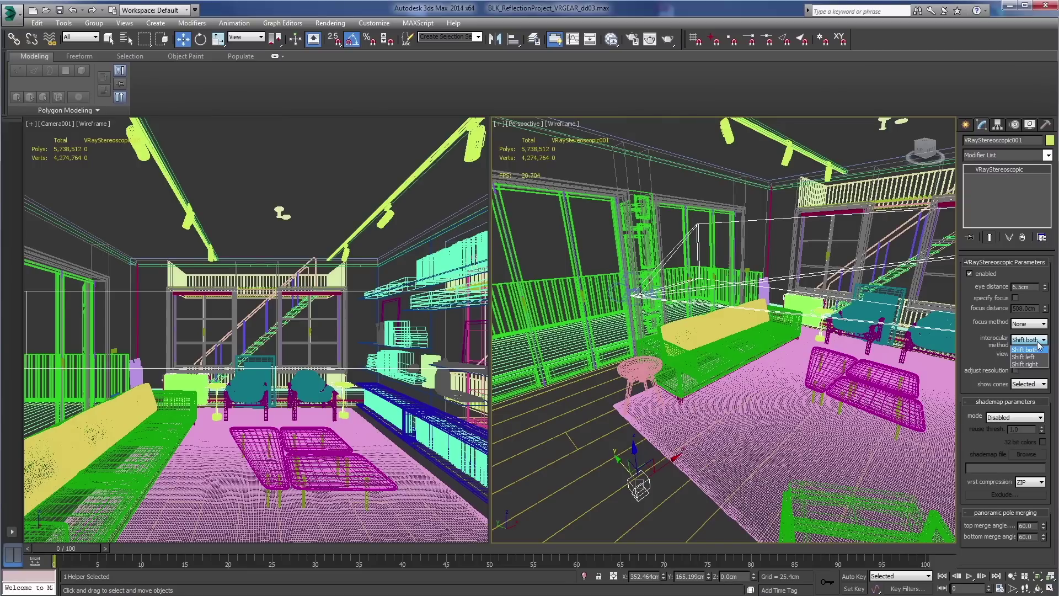
left_click(1039, 348)
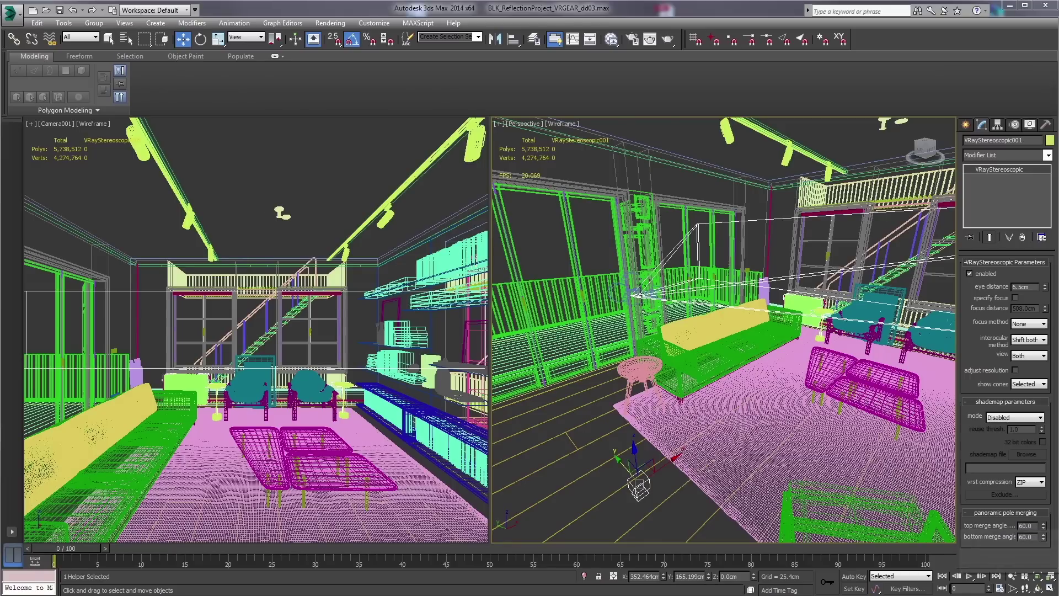
left_click(1016, 371)
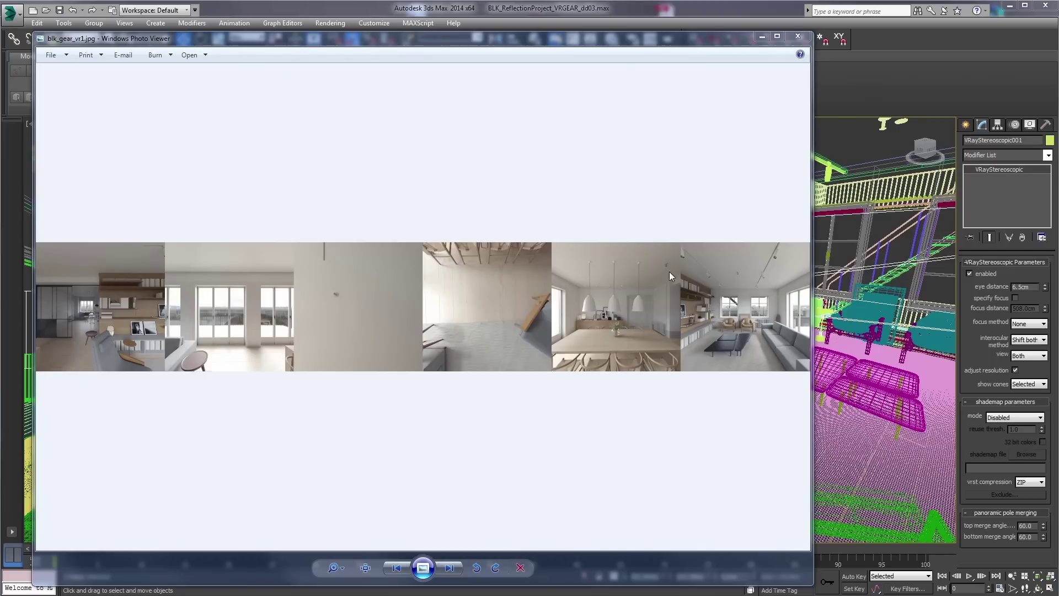
left_click(449, 568)
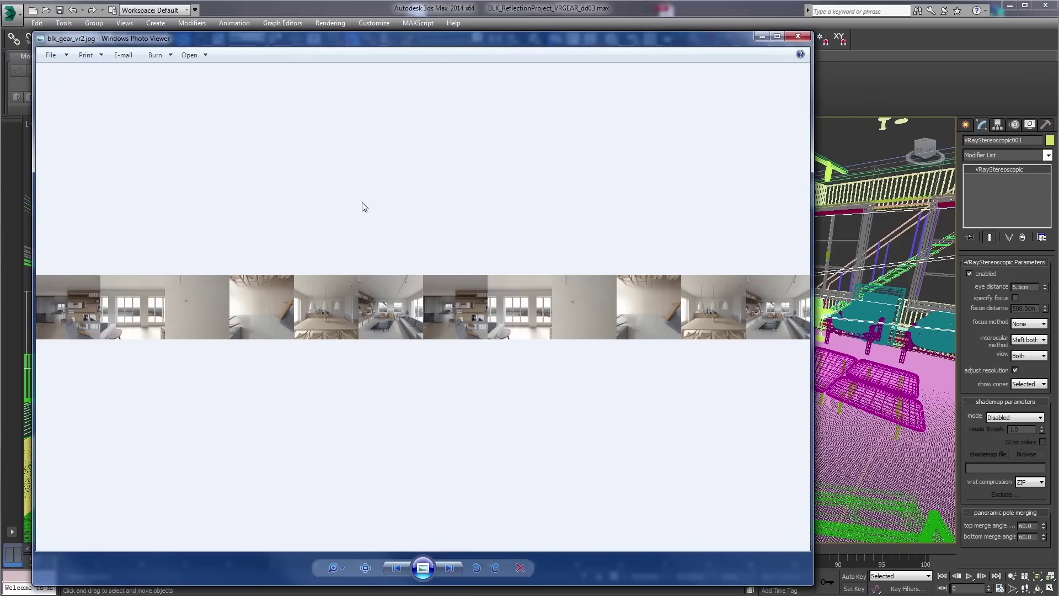
left_click(759, 39)
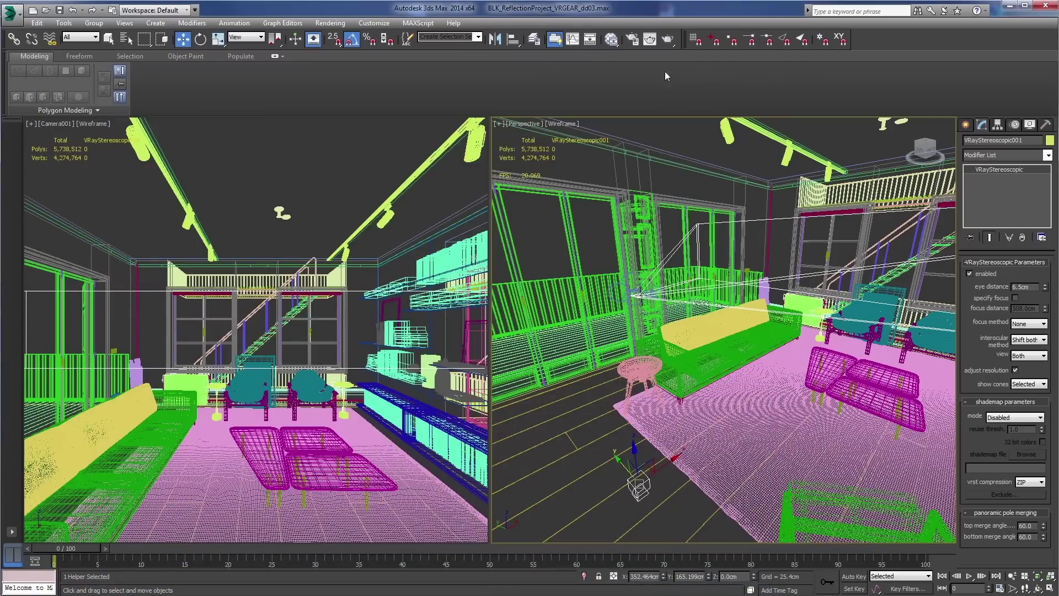
Step: Reopen Render Setup's Common tab and confirm the 9216 × 1536 output size
left_click(634, 39)
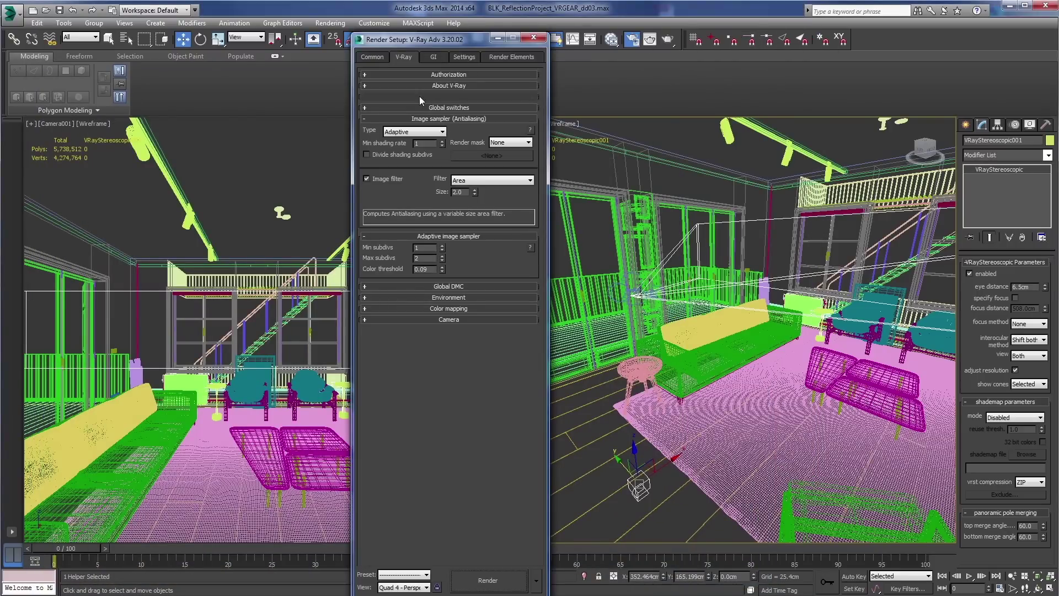
left_click(378, 59)
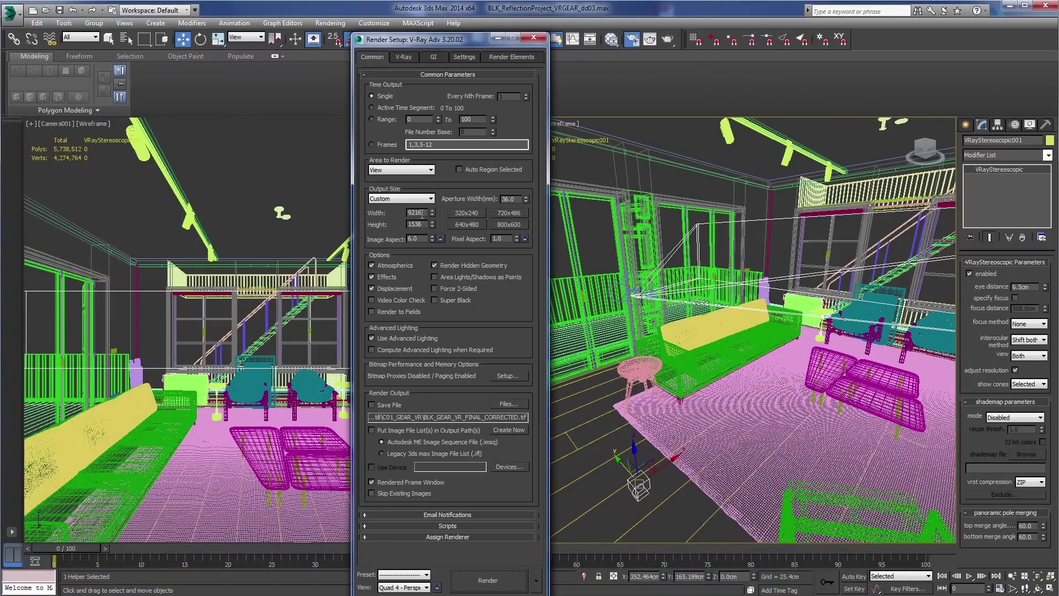
left_click_drag(424, 212, 402, 211)
left_click(730, 287)
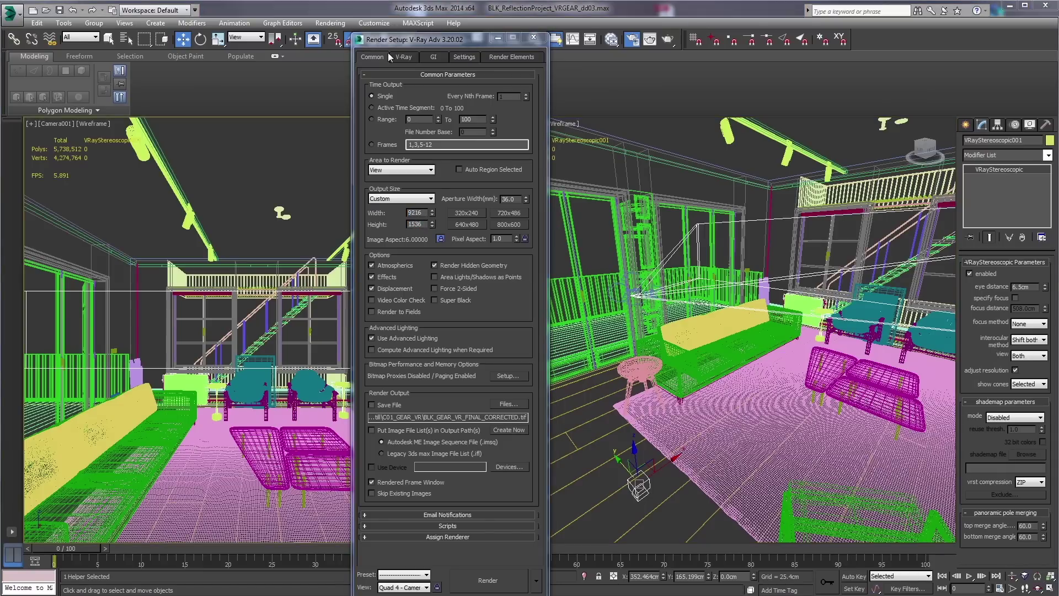
Step: Choose Cube 6x1 from the Type list in the V-Ray tab's Camera rollout
left_click(406, 58)
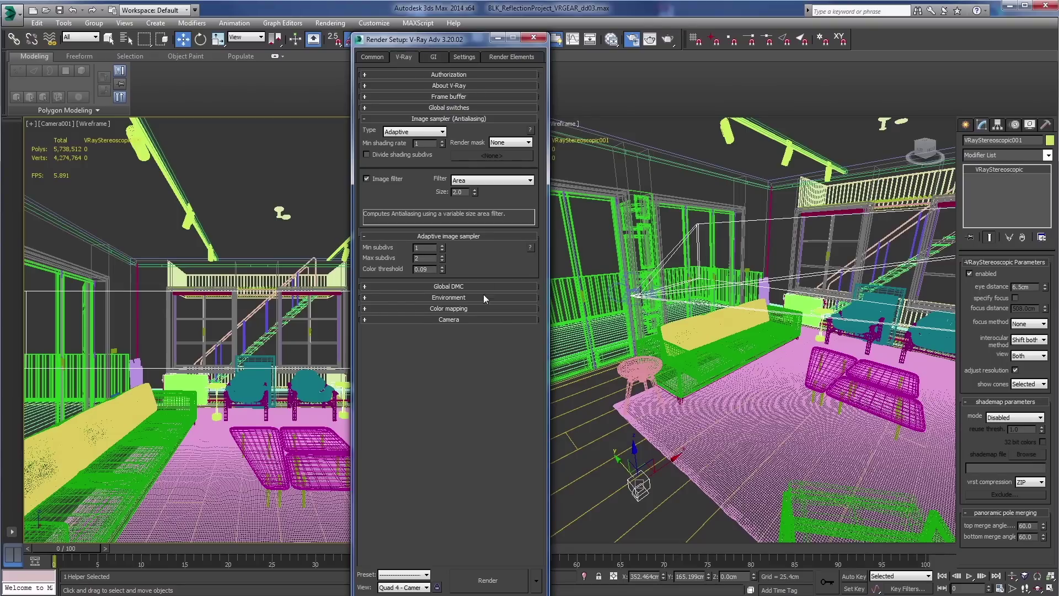
left_click(445, 319)
left_click(403, 333)
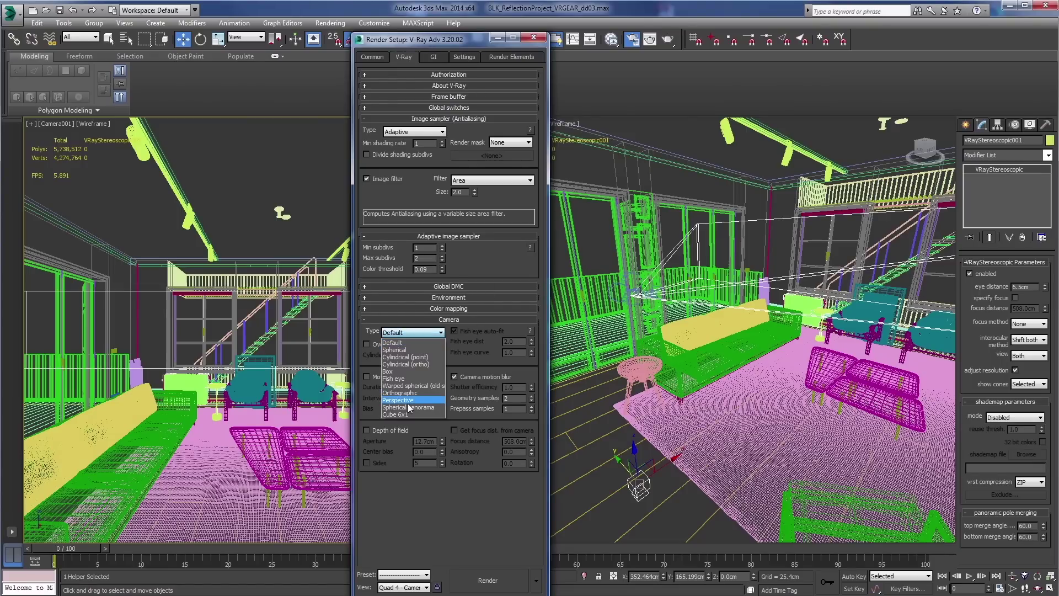
left_click(422, 415)
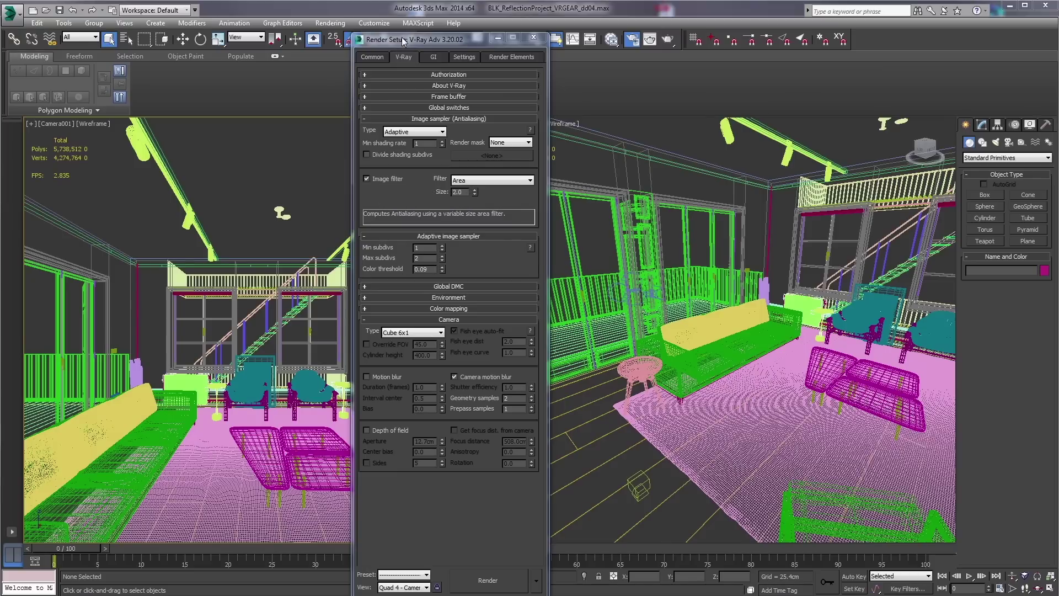
left_click_drag(402, 40, 587, 50)
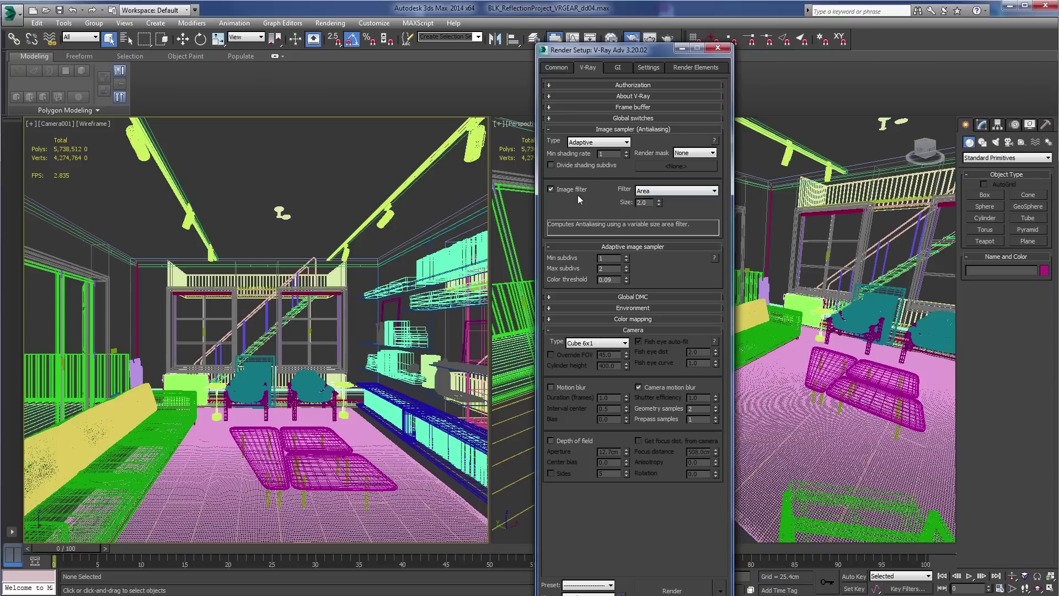
Step: Uncheck Image filter in the Image sampler rollout to turn off antialiasing filtering
left_click(550, 189)
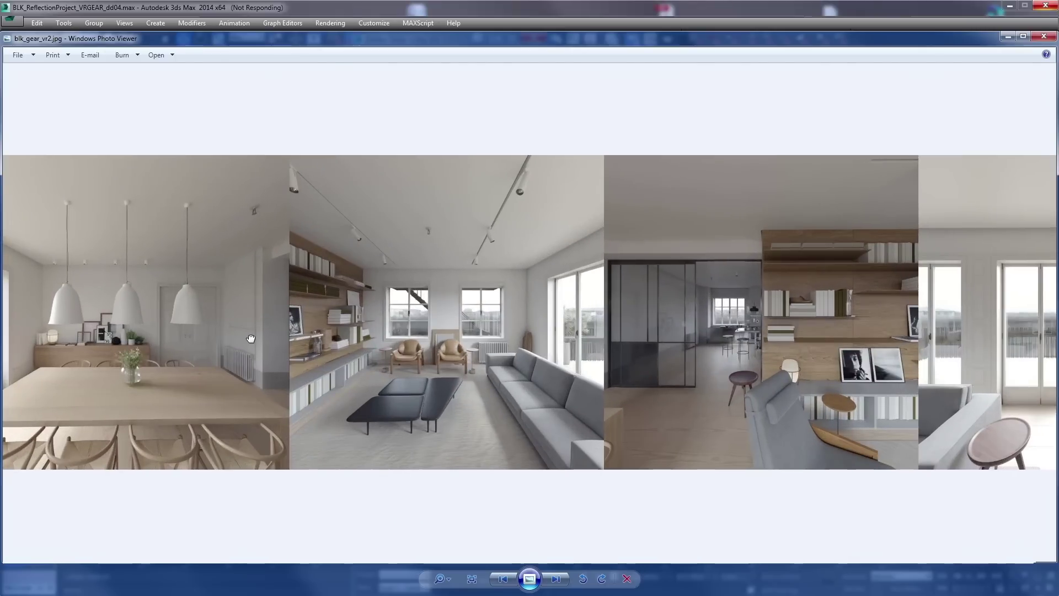
Step: Pan the zoomed blk_gear_vr2.jpg strip across its ceiling, window, dining and living room faces
left_click_drag(313, 328, 764, 310)
left_click_drag(243, 331, 516, 328)
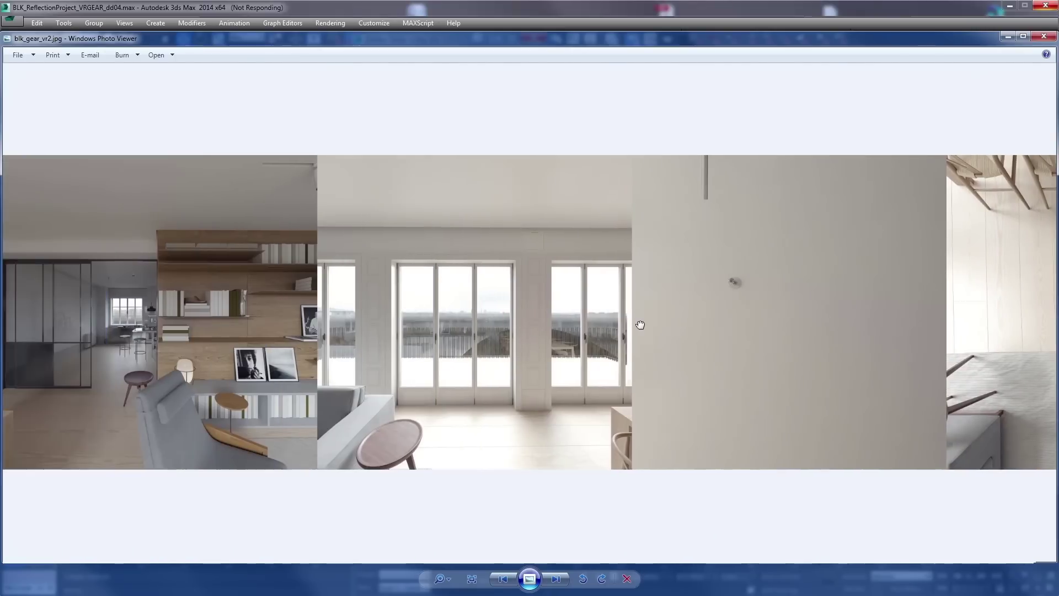
left_click_drag(773, 325, 255, 336)
left_click_drag(556, 348, 320, 348)
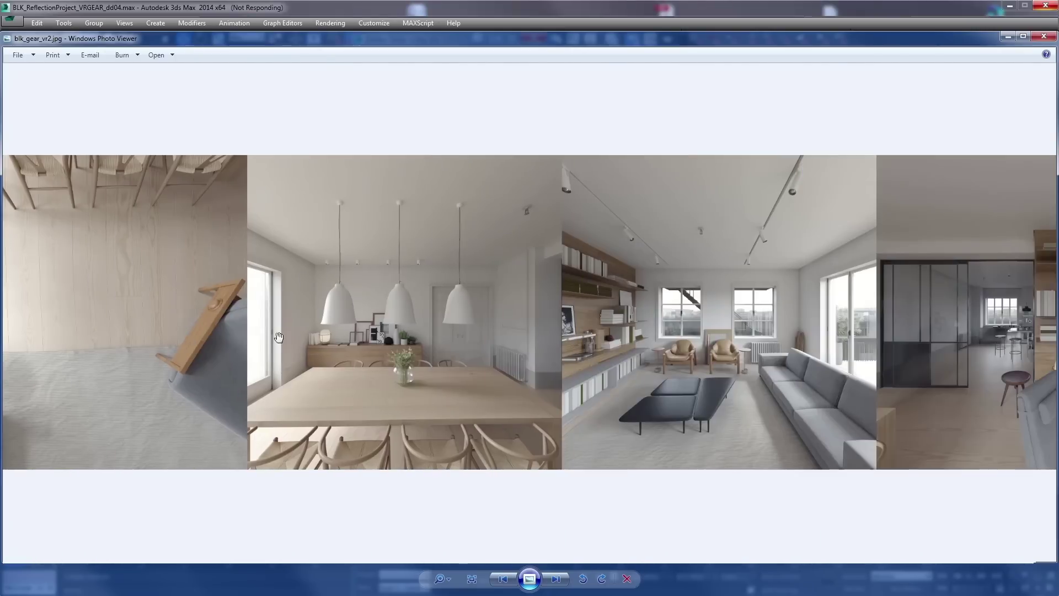
left_click_drag(673, 349, 320, 353)
left_click_drag(552, 353, 348, 356)
left_click_drag(607, 356, 362, 358)
left_click_drag(783, 360, 487, 331)
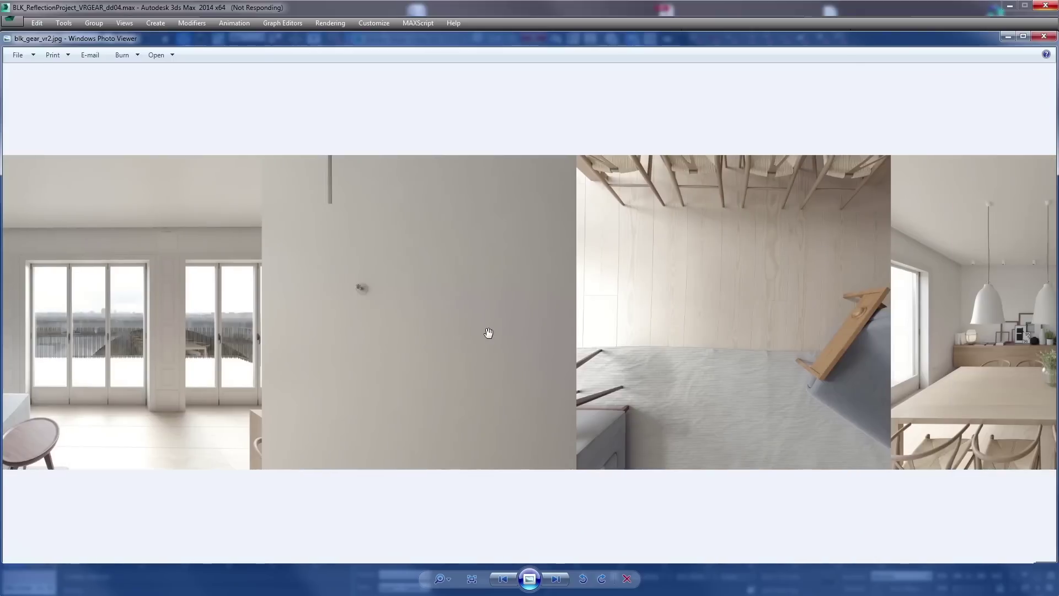
left_click_drag(772, 334, 488, 331)
left_click_drag(692, 323, 513, 318)
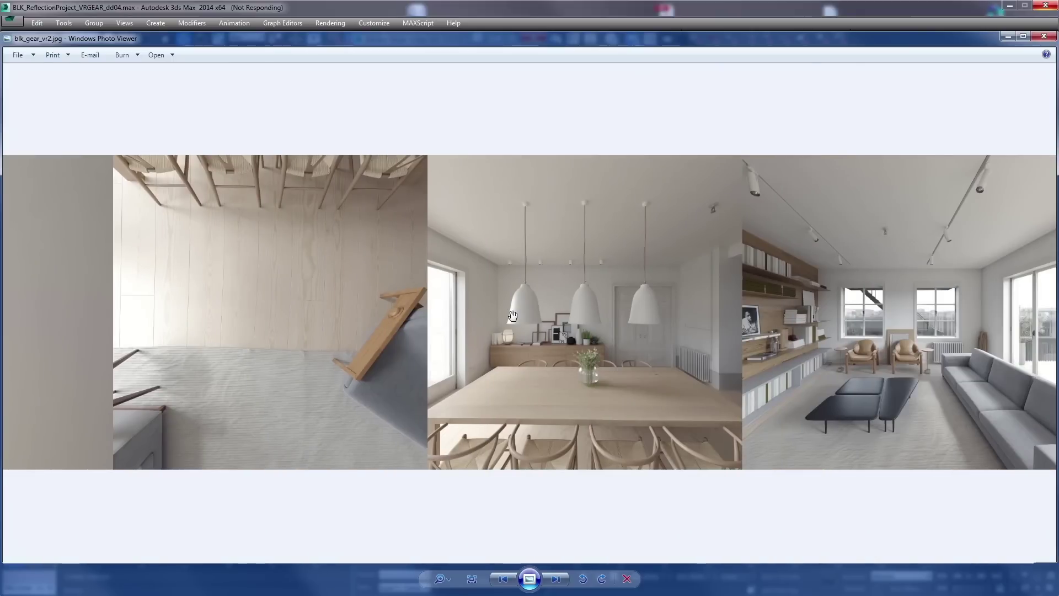